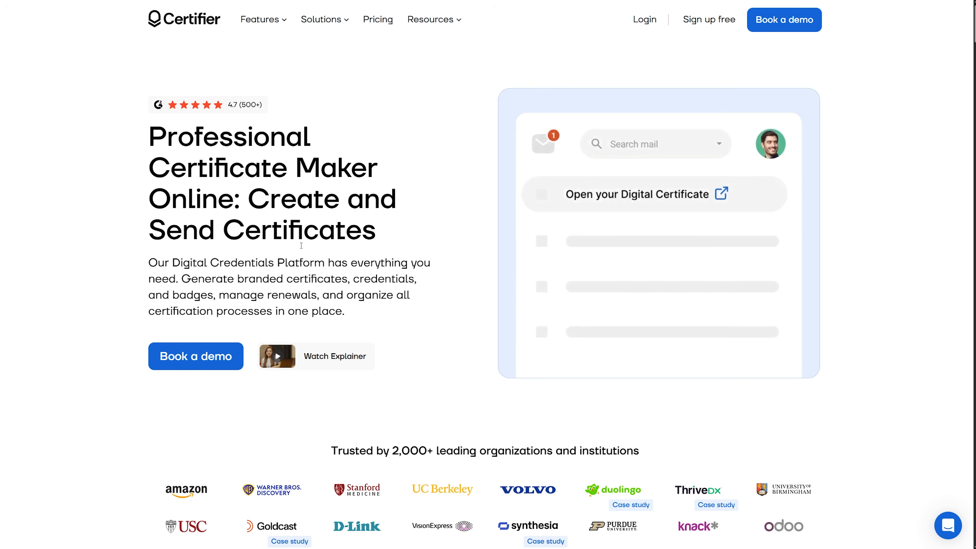
pyautogui.scroll(-2, 363, 304)
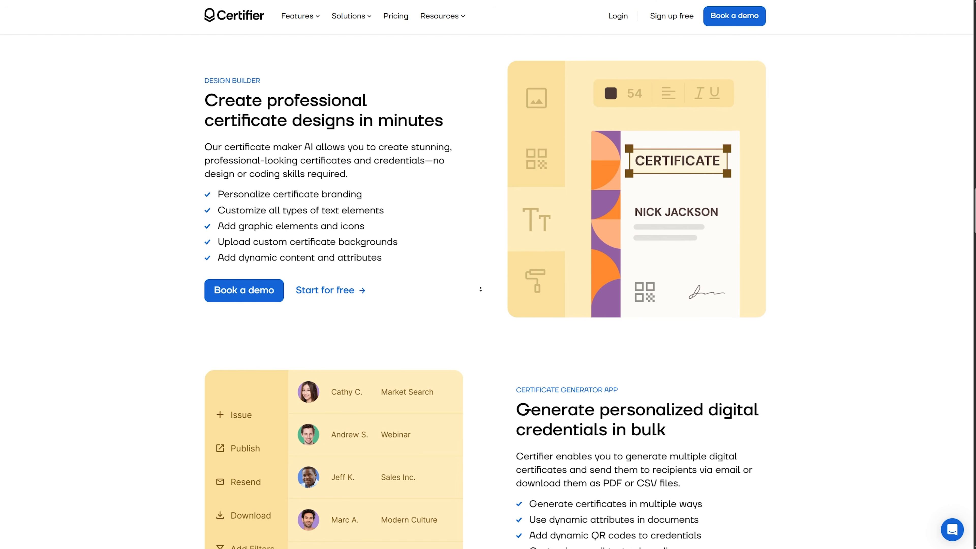
pyautogui.scroll(-1, 502, 292)
pyautogui.scroll(-5, 502, 293)
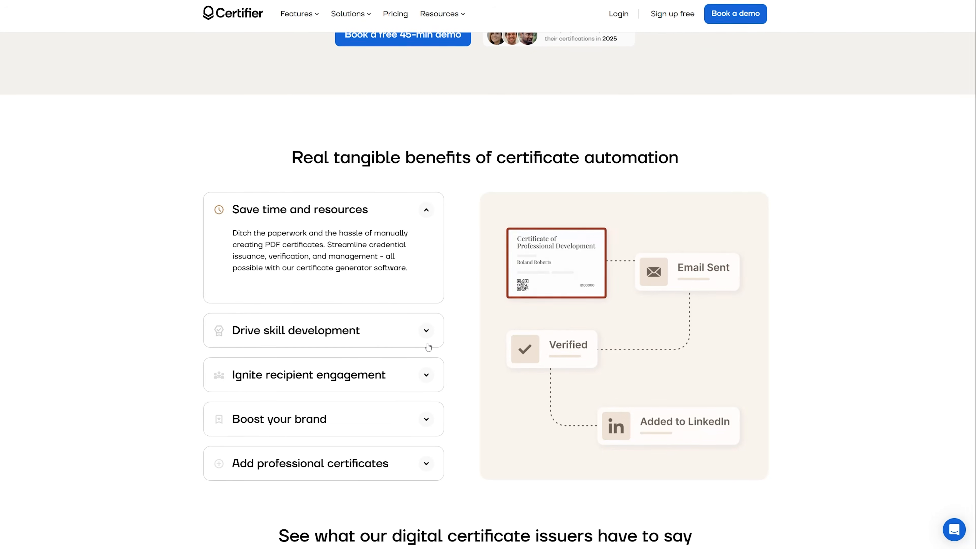
pyautogui.click(425, 334)
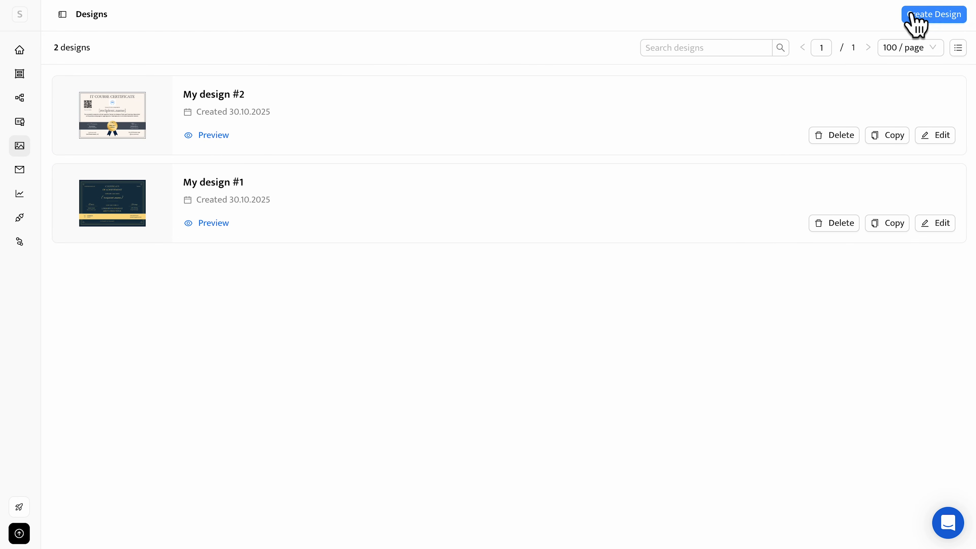
pyautogui.click(908, 40)
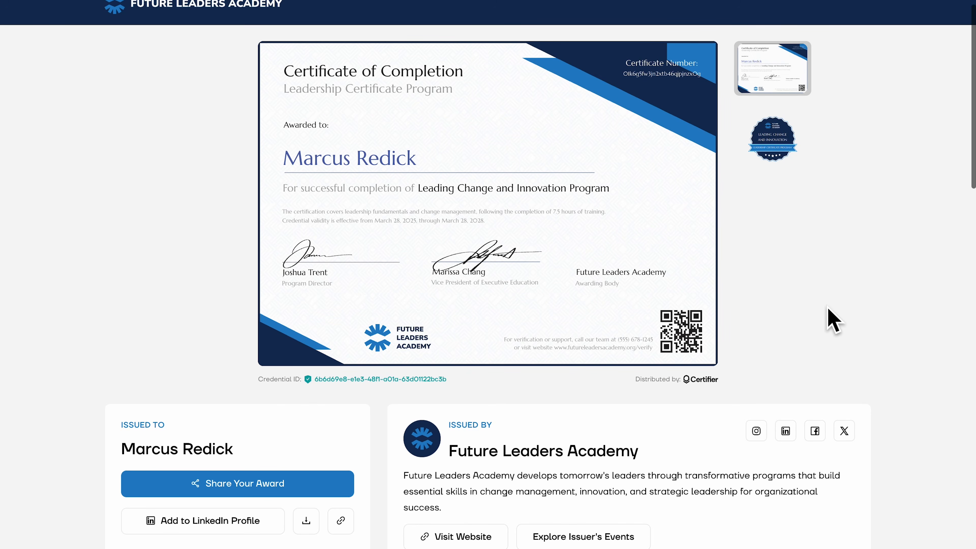
# Look through the Future Leaders Academy digital certificate page, including the issuer, credential verification and program details.
pyautogui.scroll(1, 832, 319)
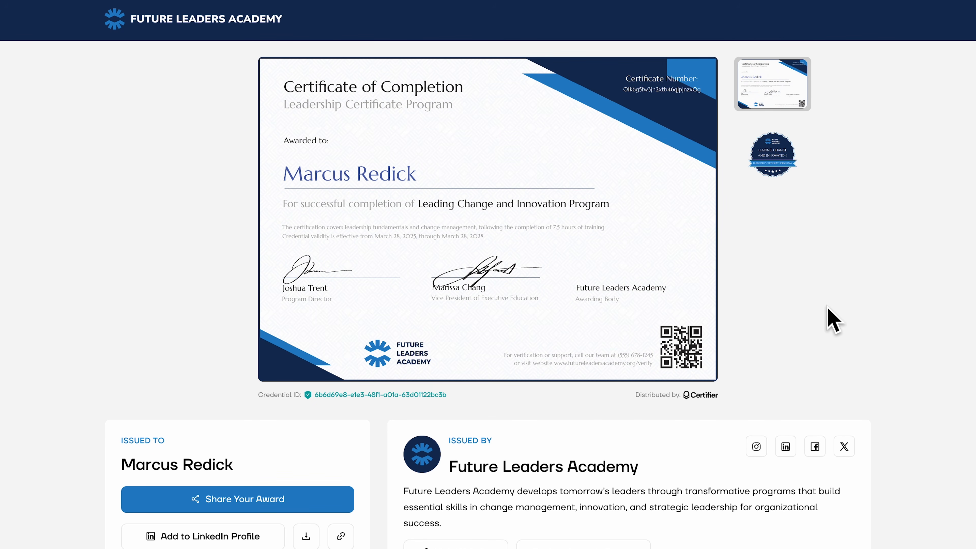
pyautogui.scroll(-3, 832, 319)
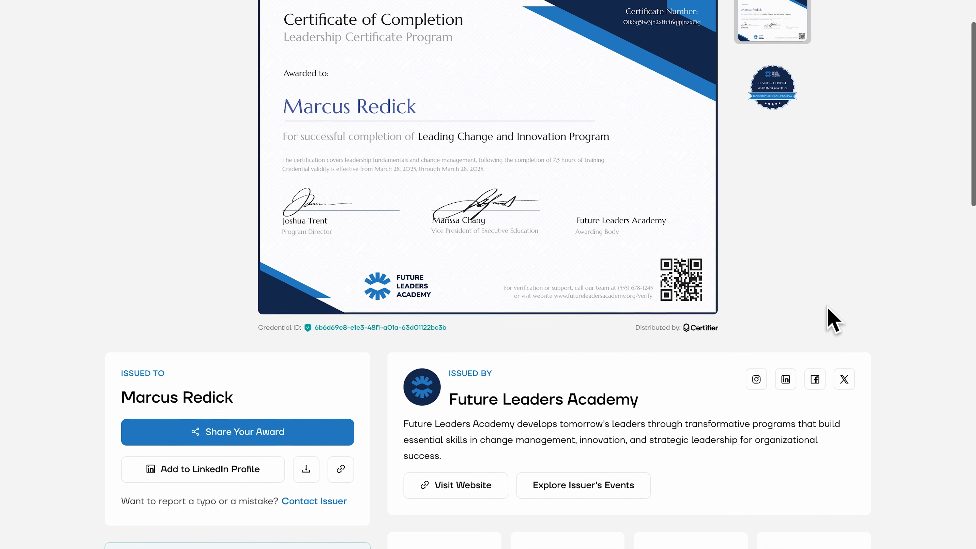
pyautogui.scroll(-2, 832, 319)
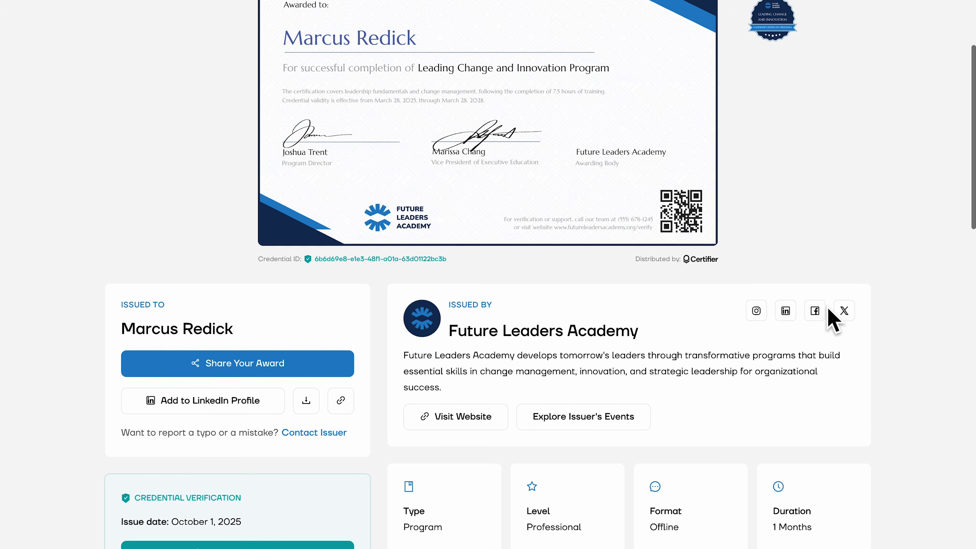
pyautogui.scroll(-2, 832, 319)
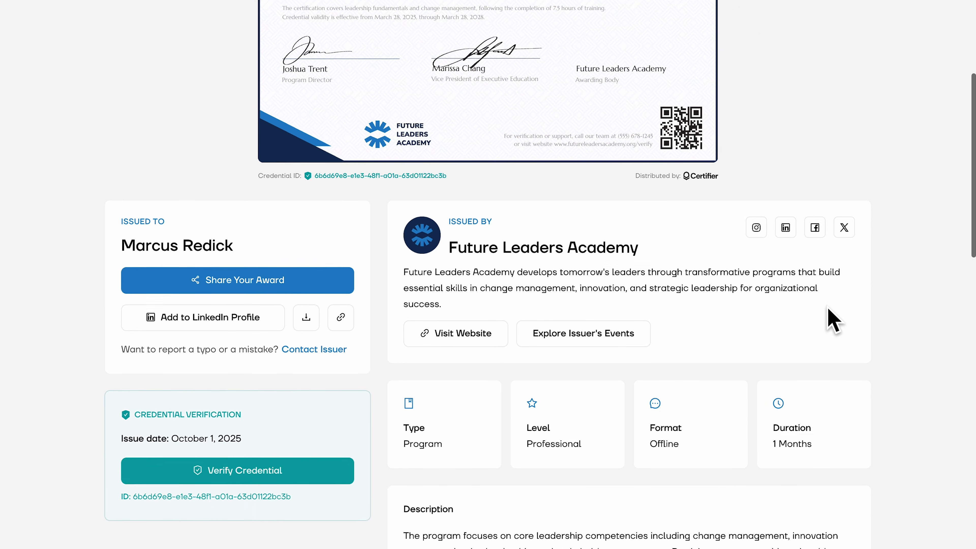
pyautogui.scroll(-2, 832, 319)
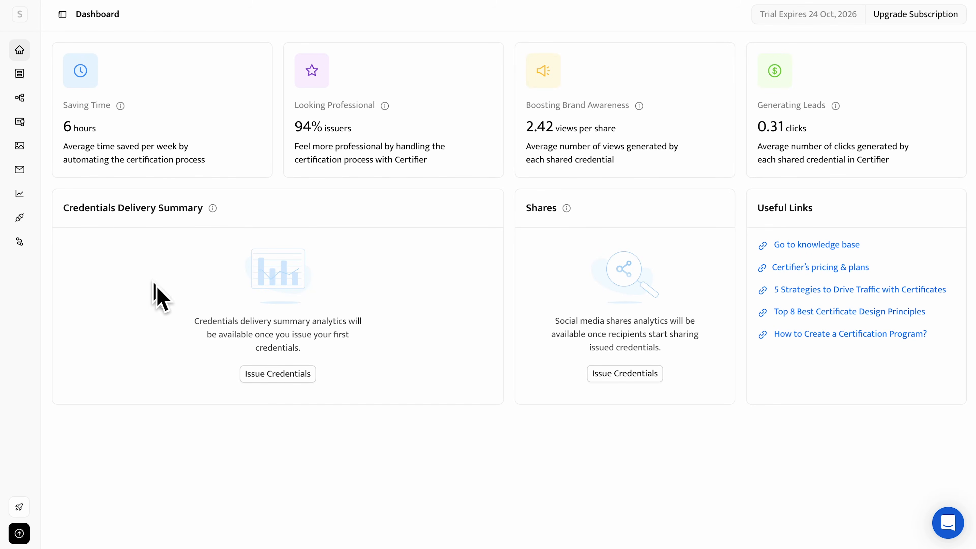
# Start a new certificate design from the landscape "Course Certificate" template with the dark vertical ribbon.
pyautogui.click(19, 146)
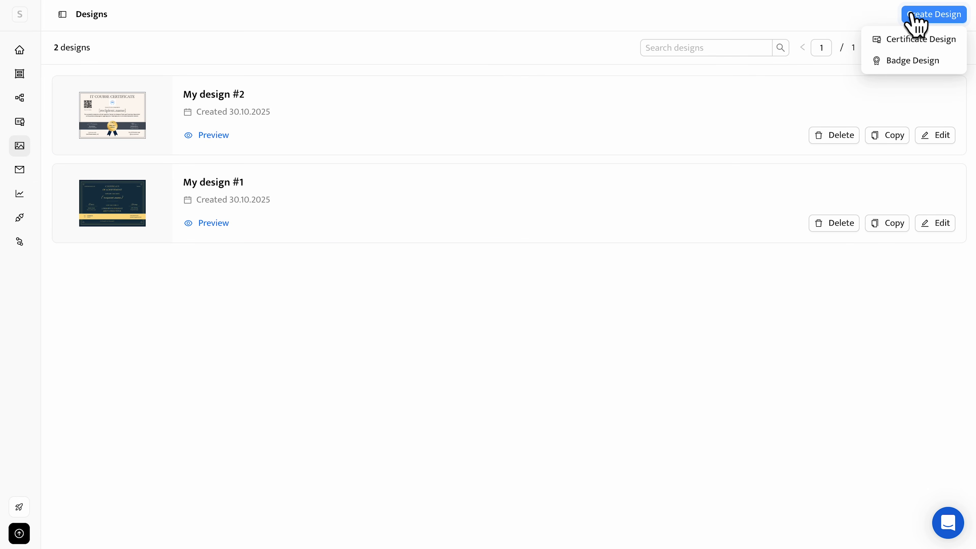
pyautogui.click(909, 39)
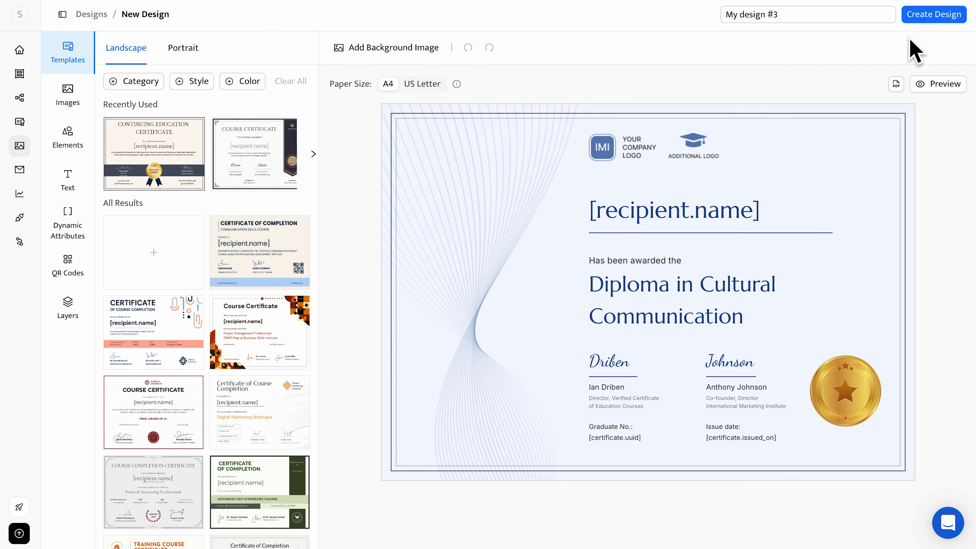
pyautogui.scroll(-2, 233, 398)
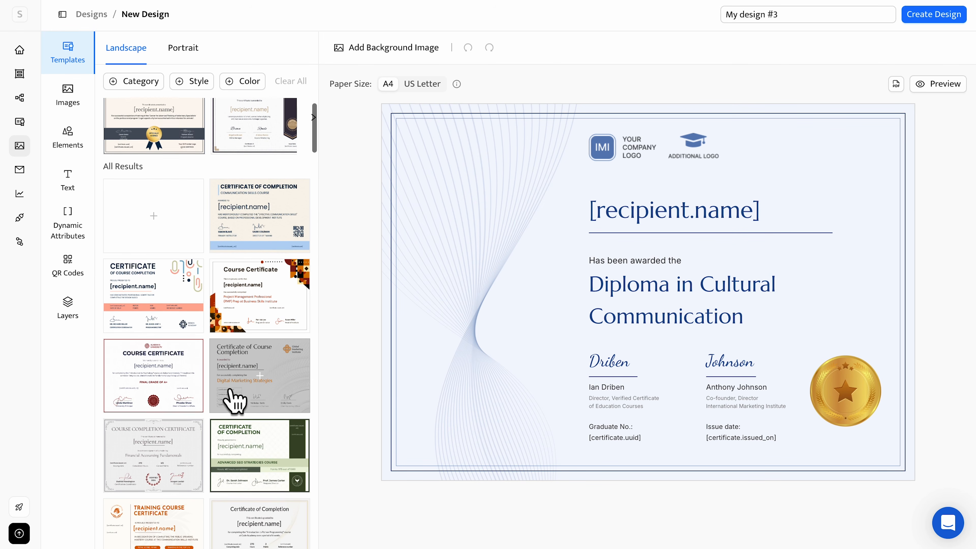
pyautogui.scroll(-3, 233, 398)
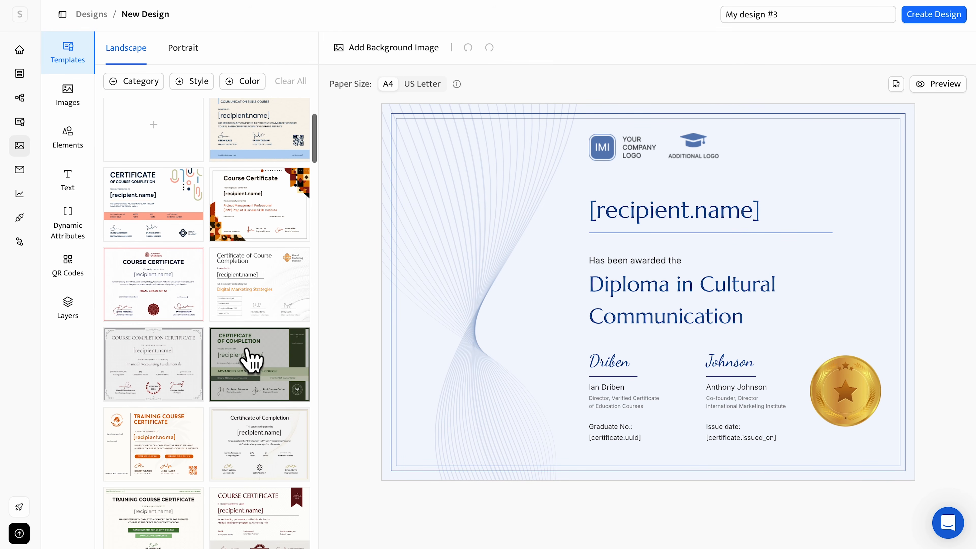
pyautogui.scroll(-10, 286, 256)
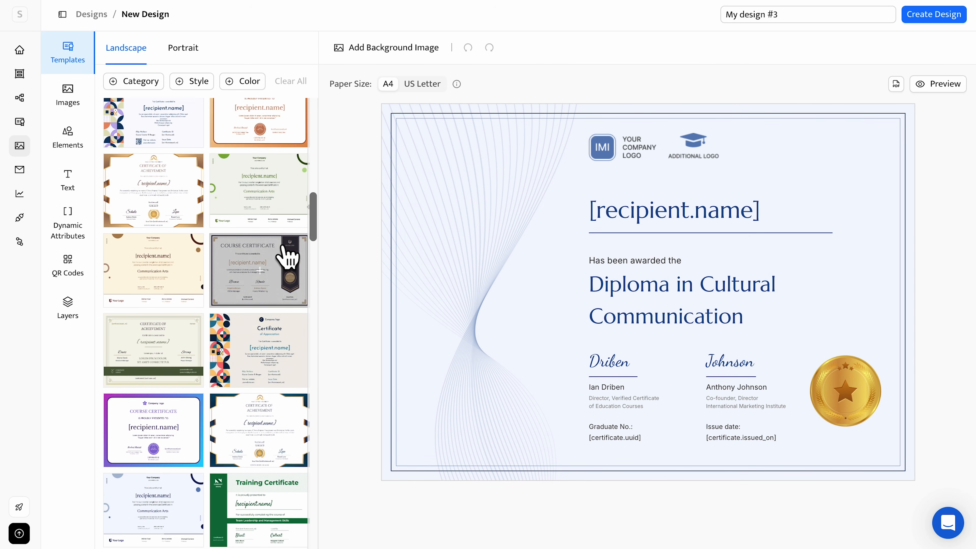
pyautogui.scroll(1, 286, 256)
pyautogui.click(256, 315)
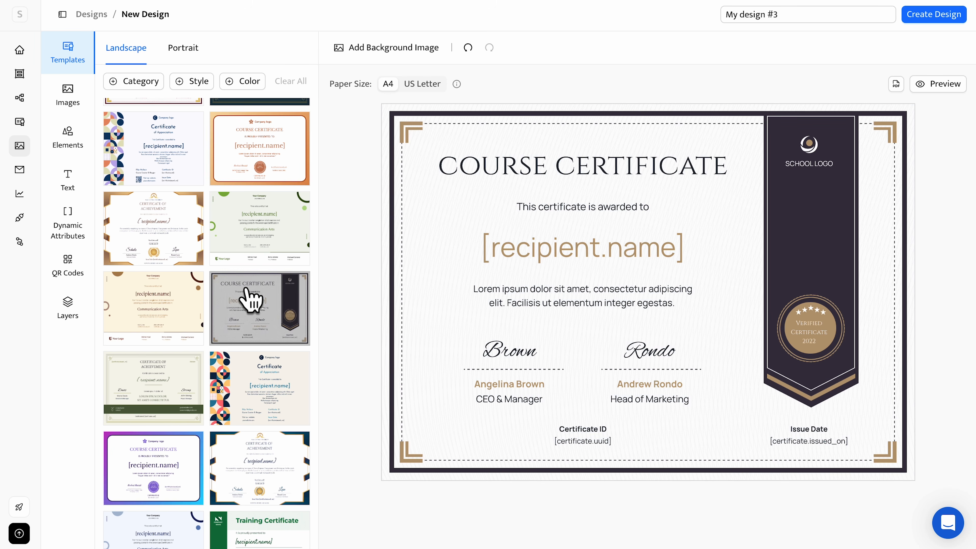
# Add "IT" to the front of the certificate title so it reads "IT Course Certificate".
pyautogui.click(455, 173)
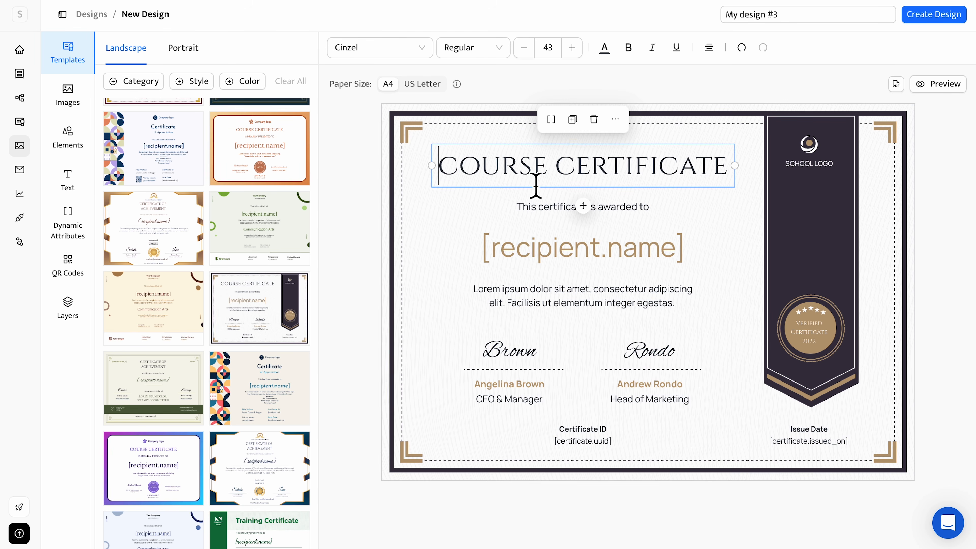
pyautogui.write('IT')
pyautogui.click(773, 196)
# Add the DD logo image, shrink it and place it on the ribbon instead of the school logo.
pyautogui.click(238, 58)
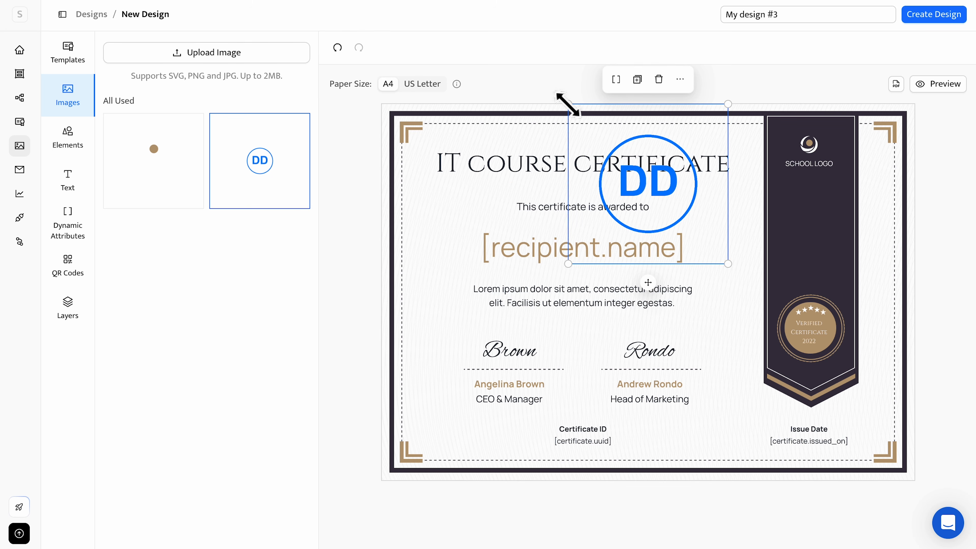
pyautogui.moveTo(568, 104); pyautogui.dragTo(662, 161)
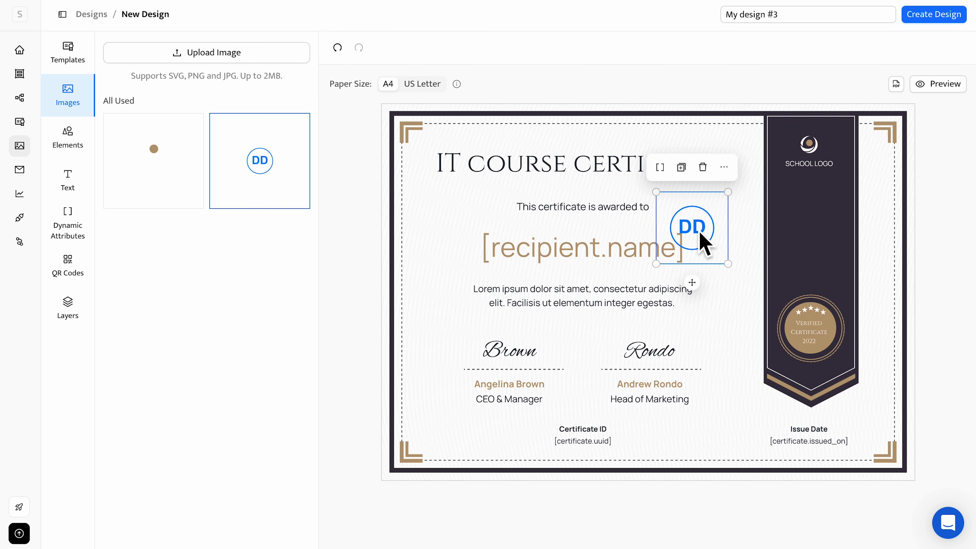
pyautogui.moveTo(691, 226); pyautogui.dragTo(816, 216)
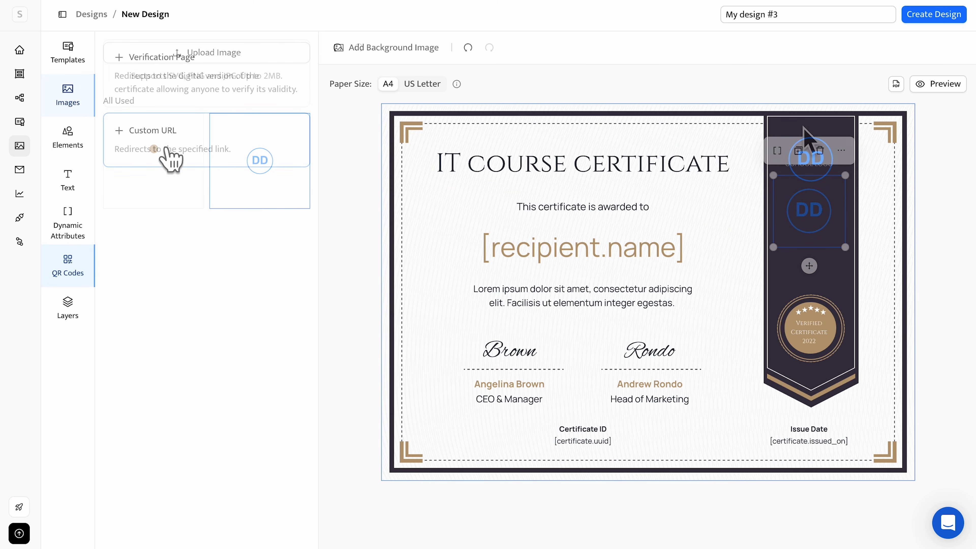
# Add a Verification Page QR code, shrink it onto the ribbon between the logo and the seal, and preview the design.
pyautogui.click(208, 98)
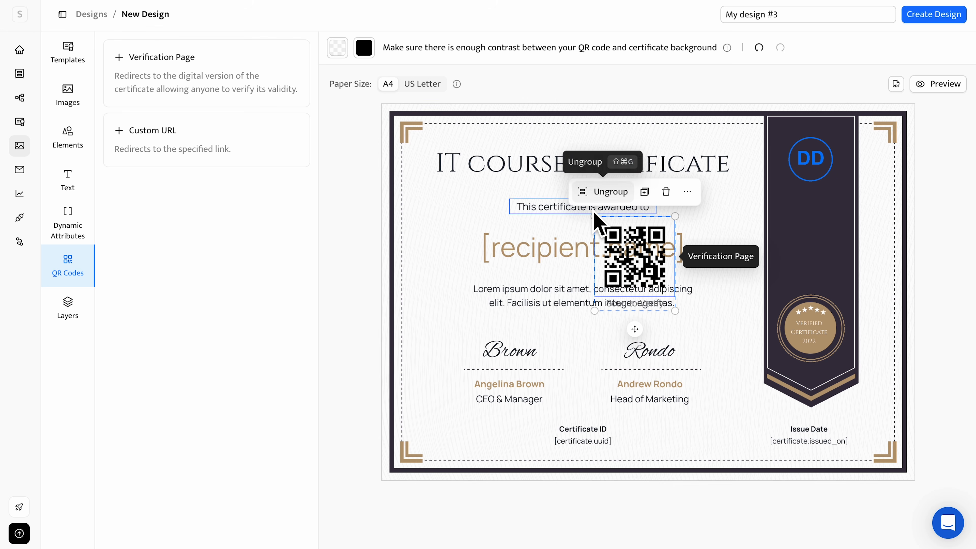
pyautogui.moveTo(595, 217); pyautogui.dragTo(811, 239)
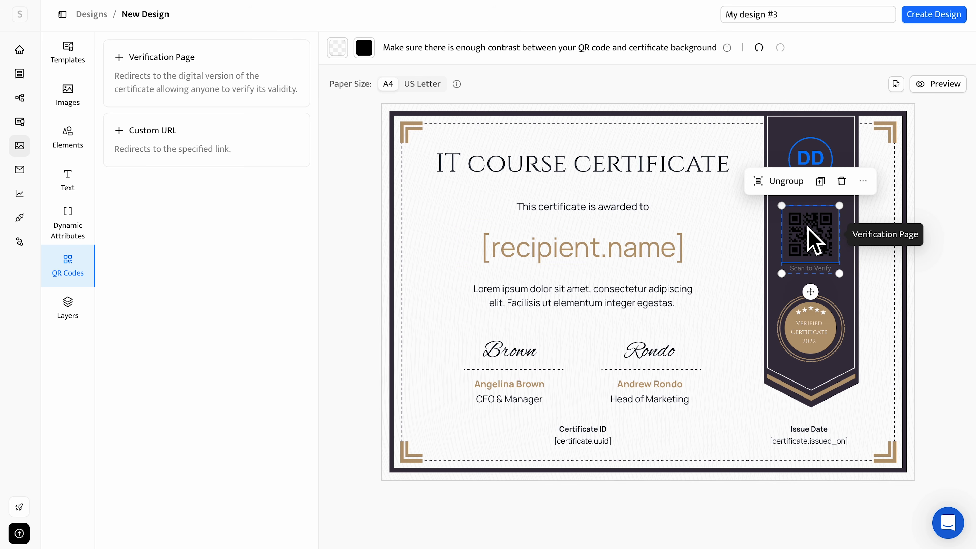
pyautogui.click(924, 304)
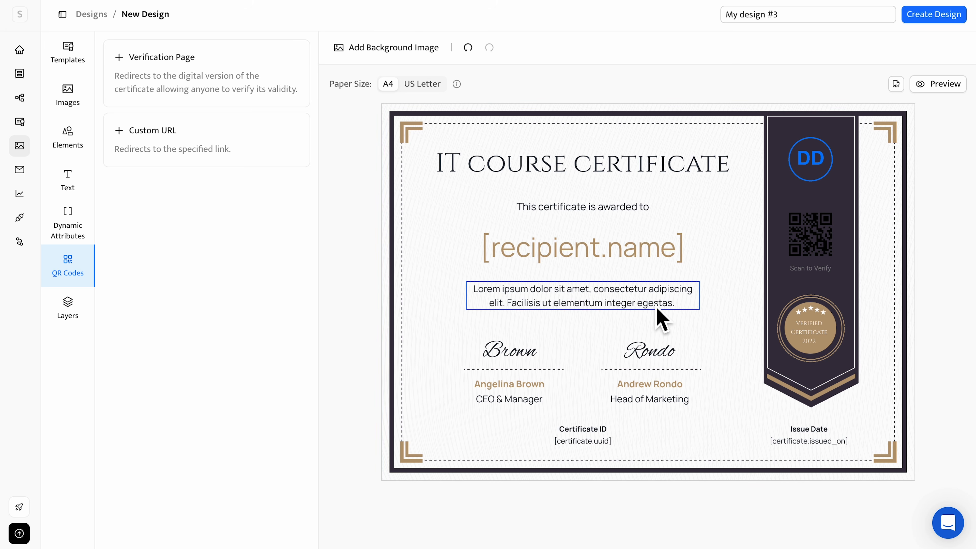
pyautogui.click(941, 98)
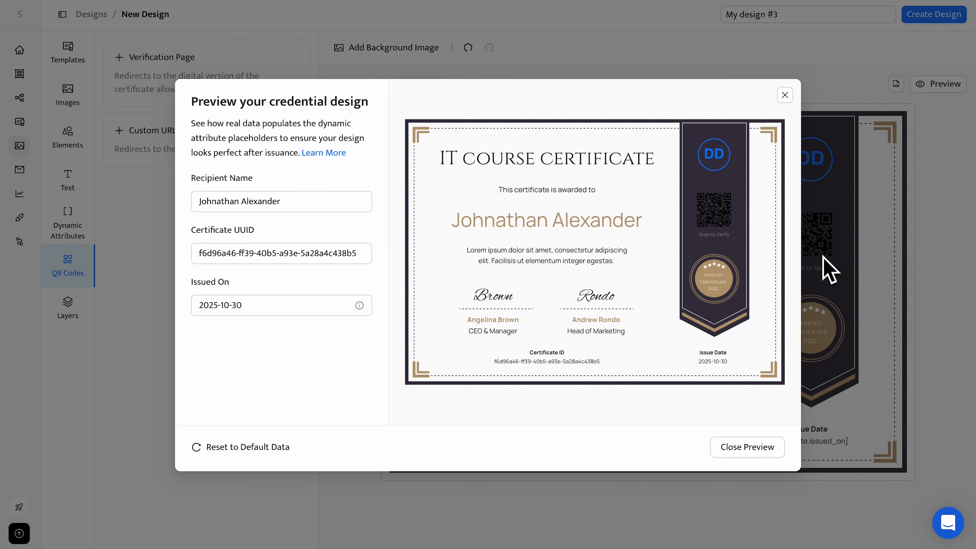
pyautogui.click(739, 447)
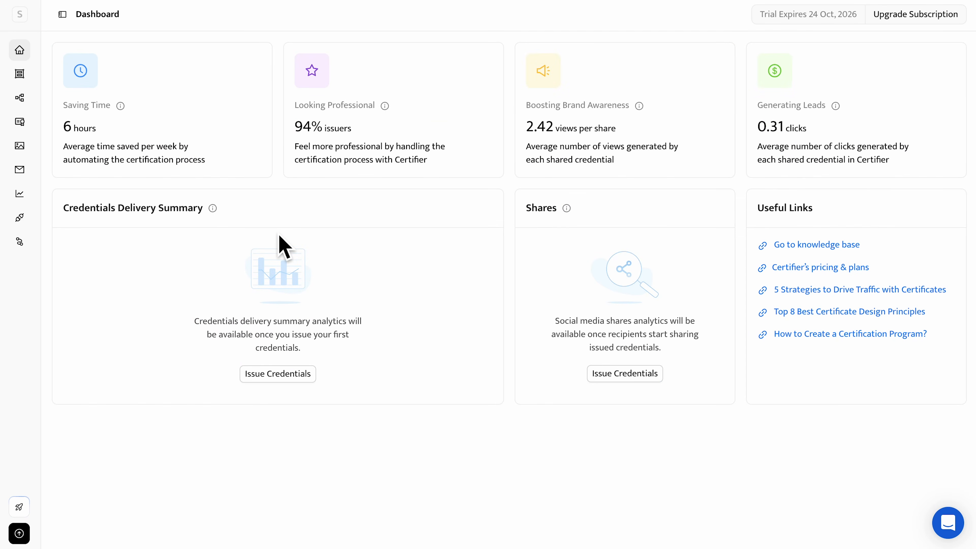
# Start a new email template of the Credential Delivery type.
pyautogui.click(20, 171)
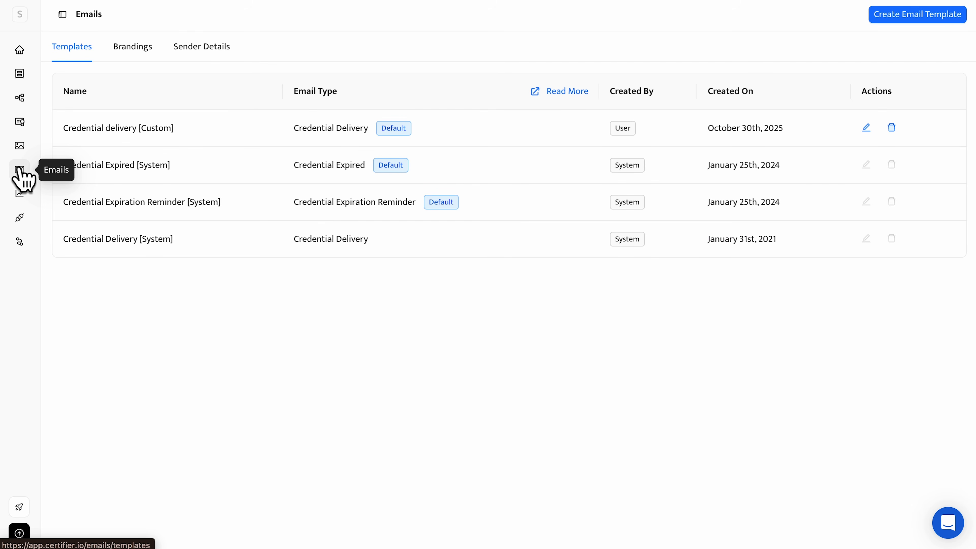
pyautogui.click(879, 18)
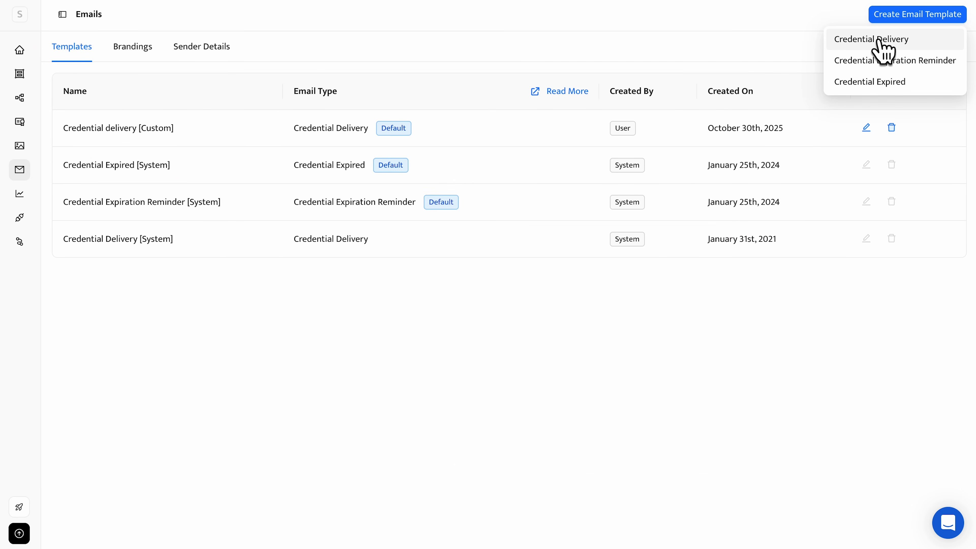
pyautogui.click(881, 40)
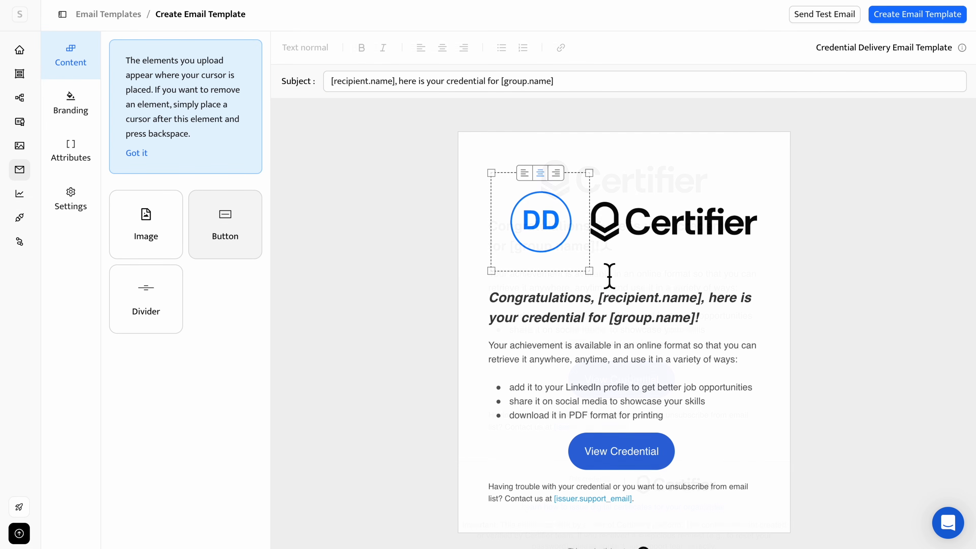
# Customize the email template with the DD logo and an italic heading that includes the Recipient Name attribute after "Congratulations,".
pyautogui.moveTo(610, 277); pyautogui.dragTo(581, 251)
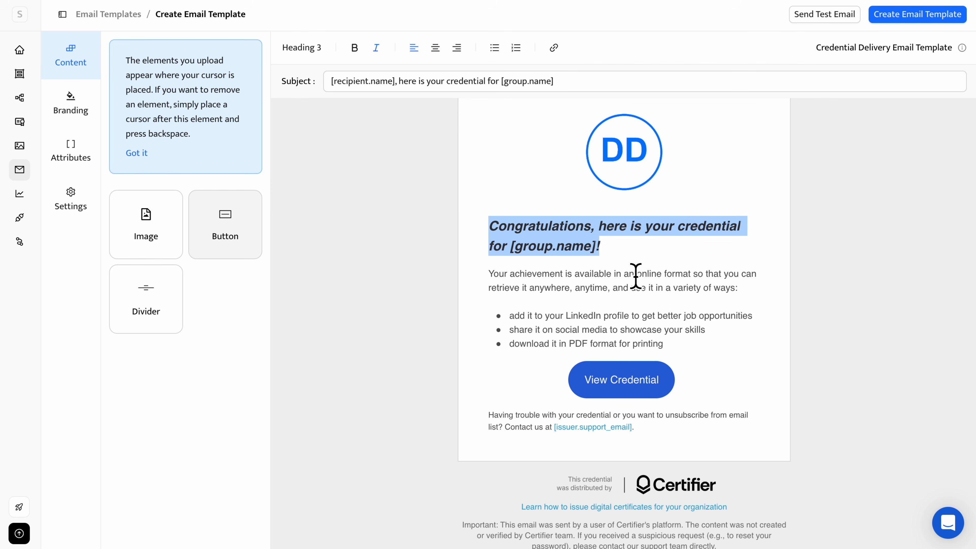
pyautogui.click(601, 252)
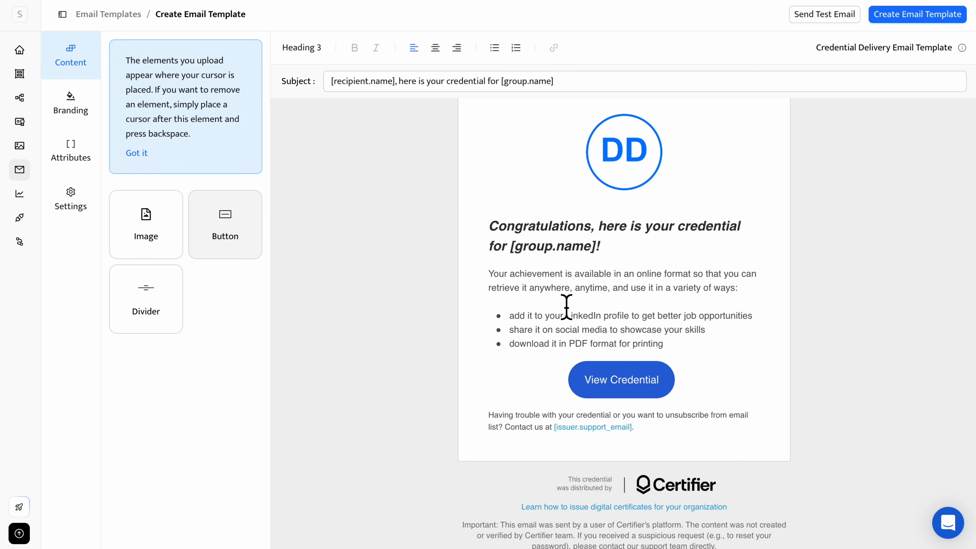
pyautogui.click(87, 157)
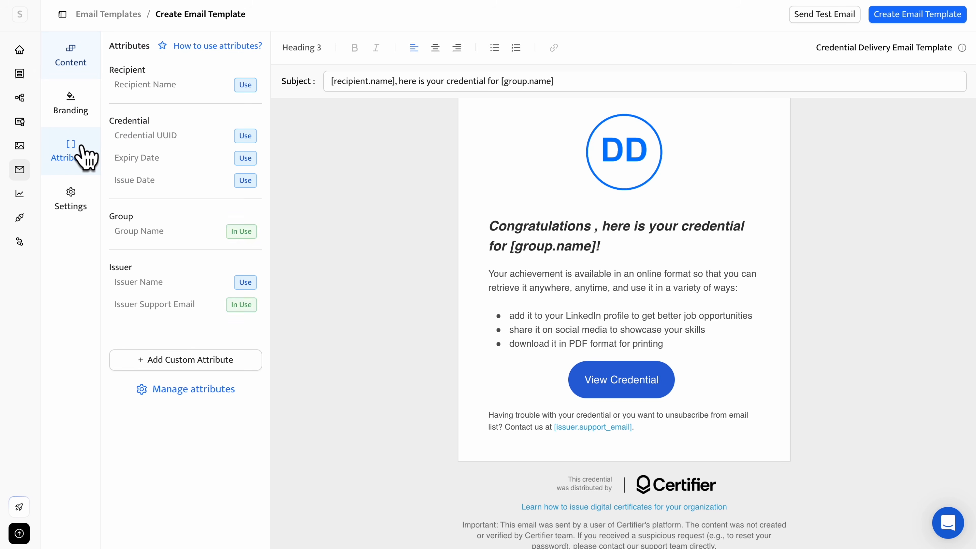
pyautogui.click(245, 85)
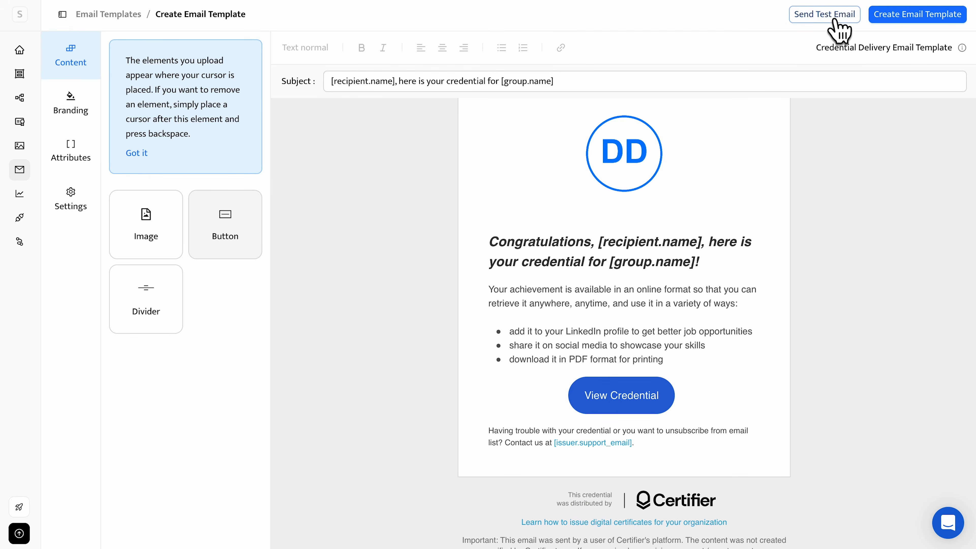
# Send a test email of the template and dismiss the notification.
pyautogui.click(841, 16)
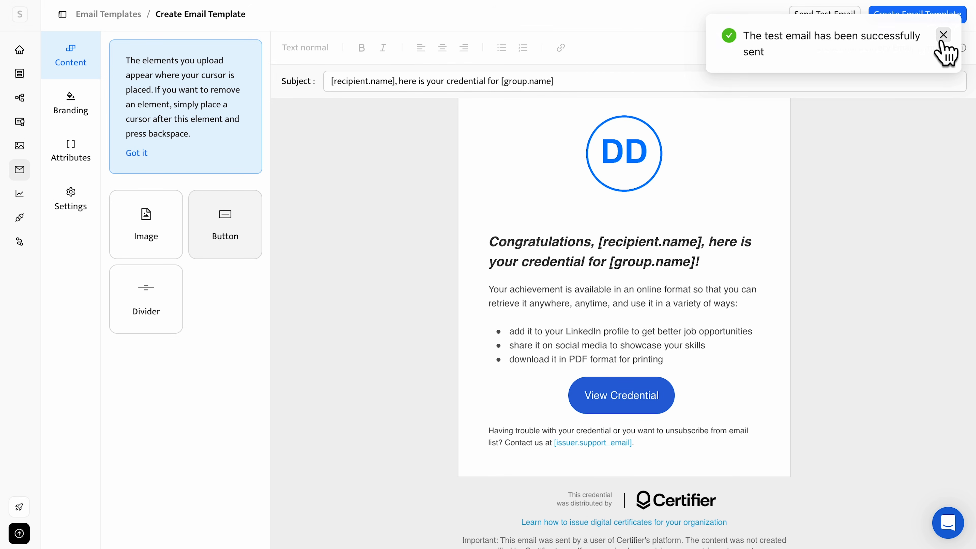
pyautogui.click(942, 37)
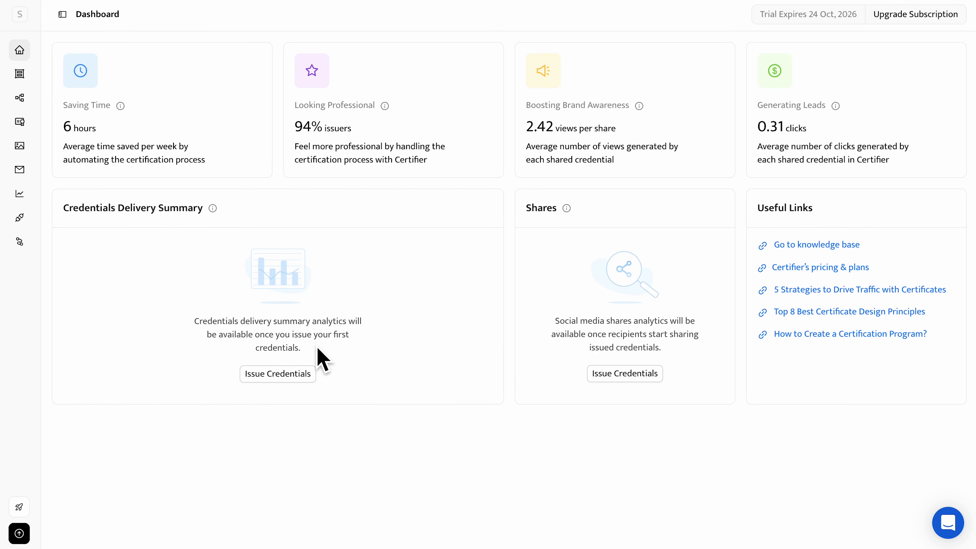
# Start a new group named "IT Course" and attach the My design #3 certificate to it.
pyautogui.click(19, 75)
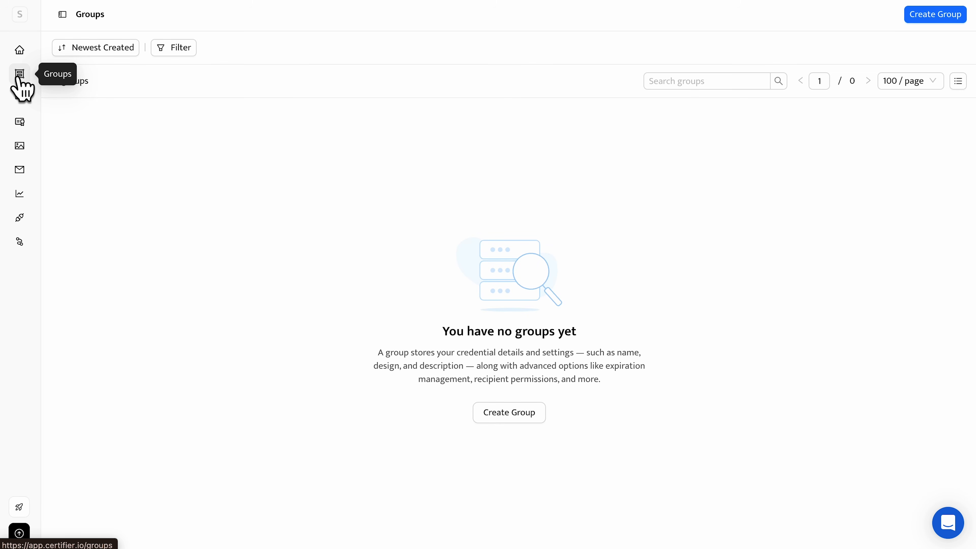
pyautogui.click(505, 416)
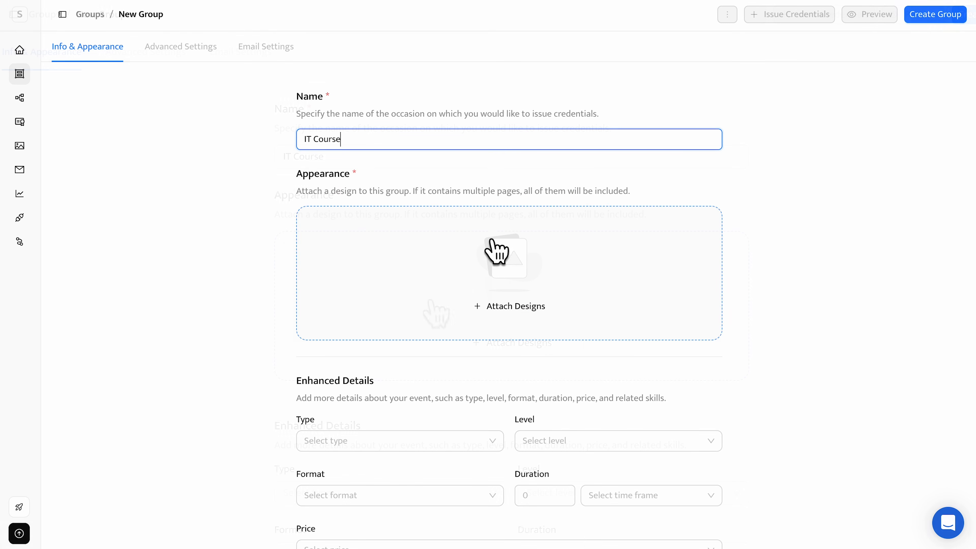
pyautogui.click(496, 250)
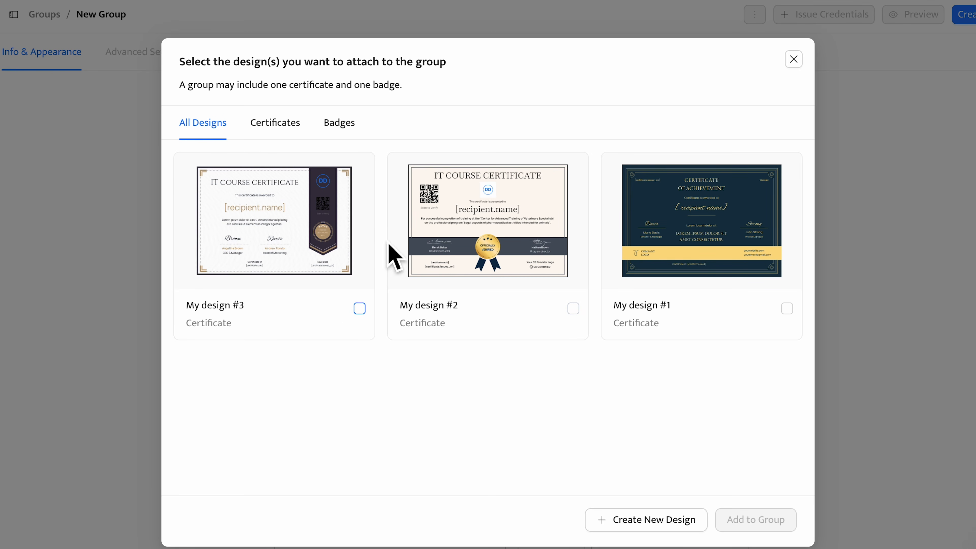
pyautogui.click(343, 248)
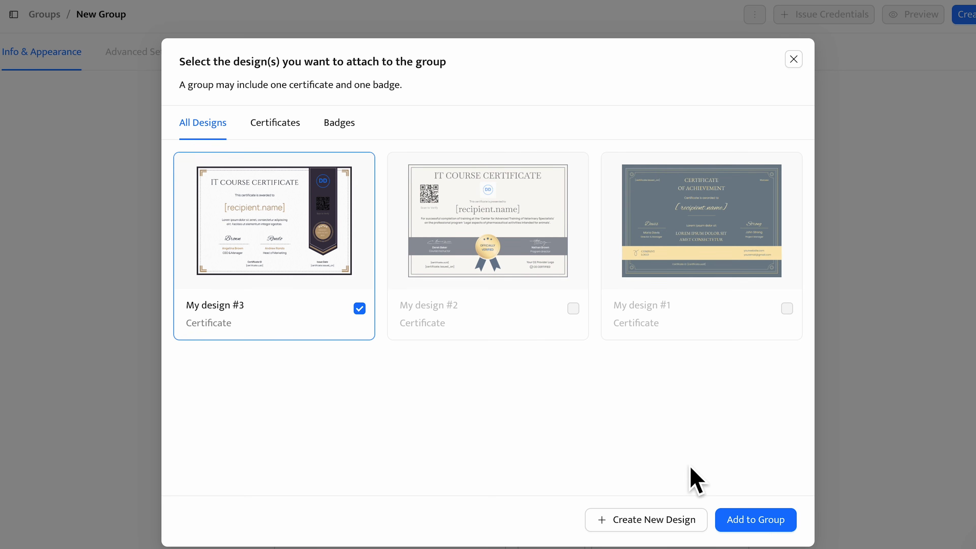
pyautogui.click(755, 519)
# Set the group's enhanced details to type Course, level Foundational and format Online.
pyautogui.click(453, 321)
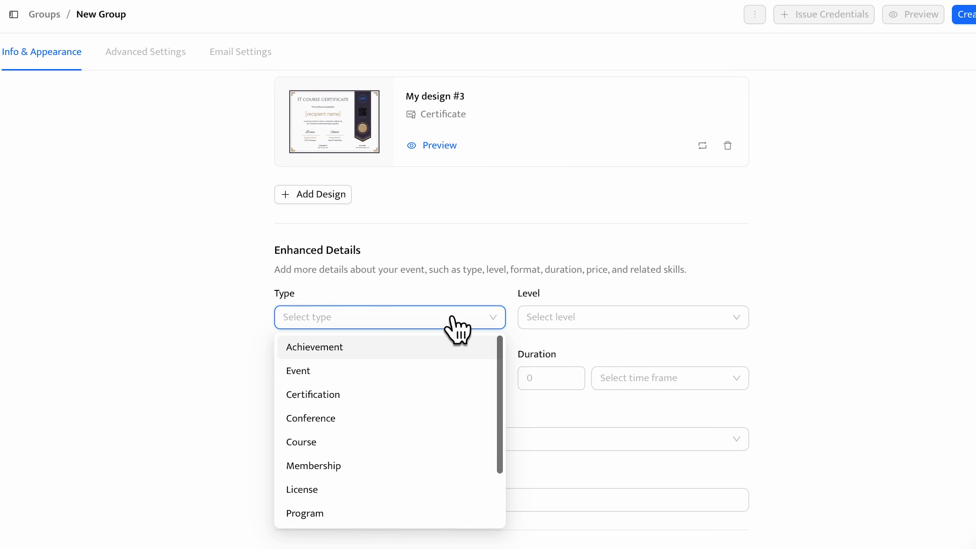
pyautogui.click(398, 442)
pyautogui.click(588, 317)
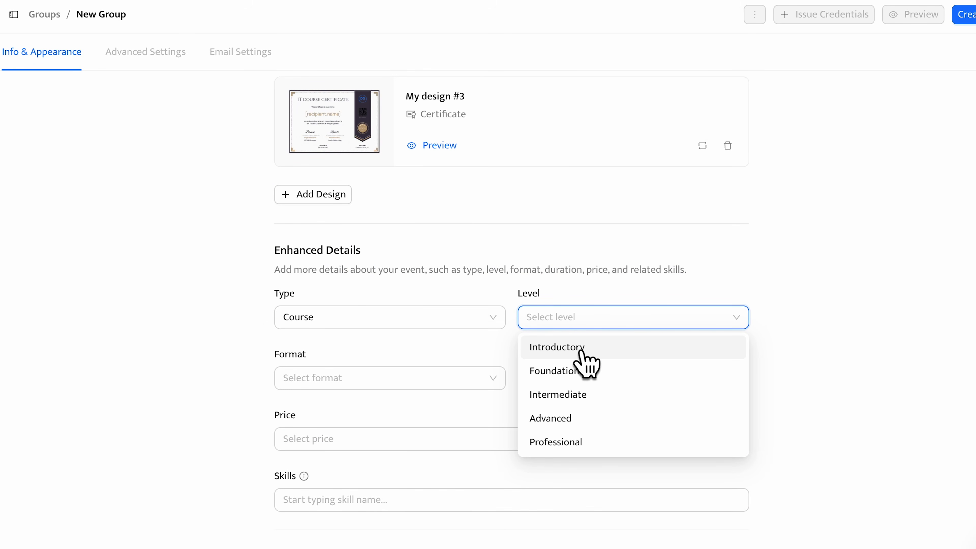
pyautogui.click(589, 367)
pyautogui.scroll(-2, 500, 376)
pyautogui.click(447, 381)
pyautogui.click(425, 299)
pyautogui.scroll(-1, 500, 269)
pyautogui.click(649, 240)
pyautogui.click(649, 242)
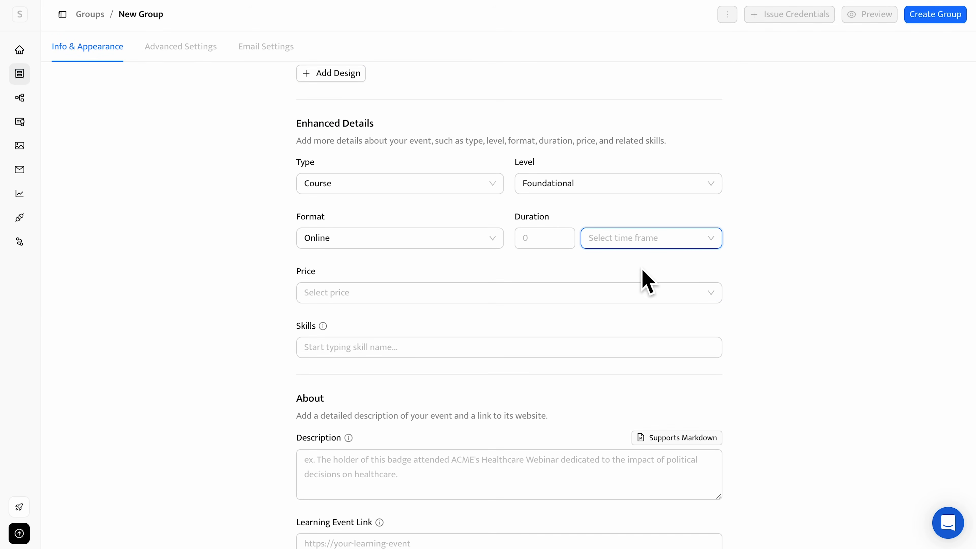
pyautogui.click(593, 301)
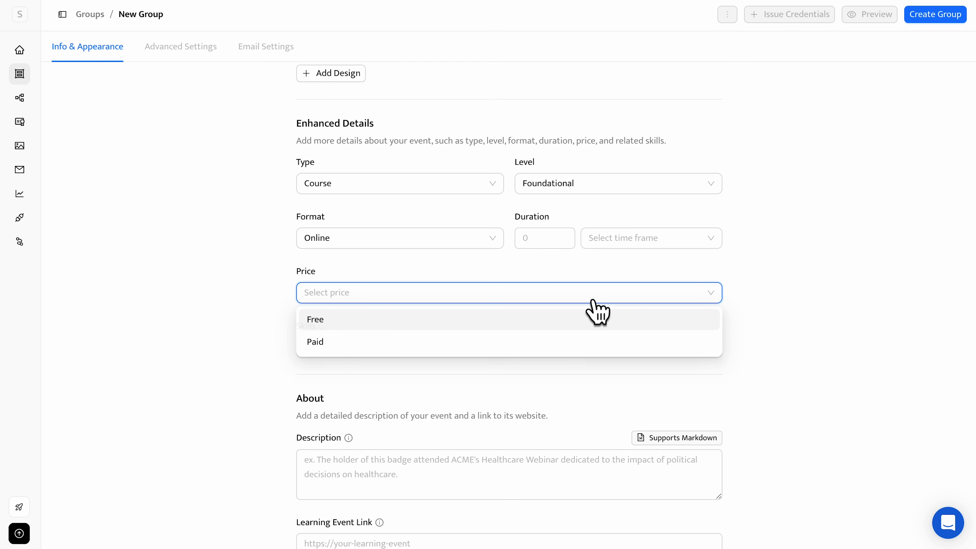
pyautogui.click(593, 300)
# Create the IT Course group without filling in the remaining optional details, and dismiss the notice.
pyautogui.scroll(-2, 619, 364)
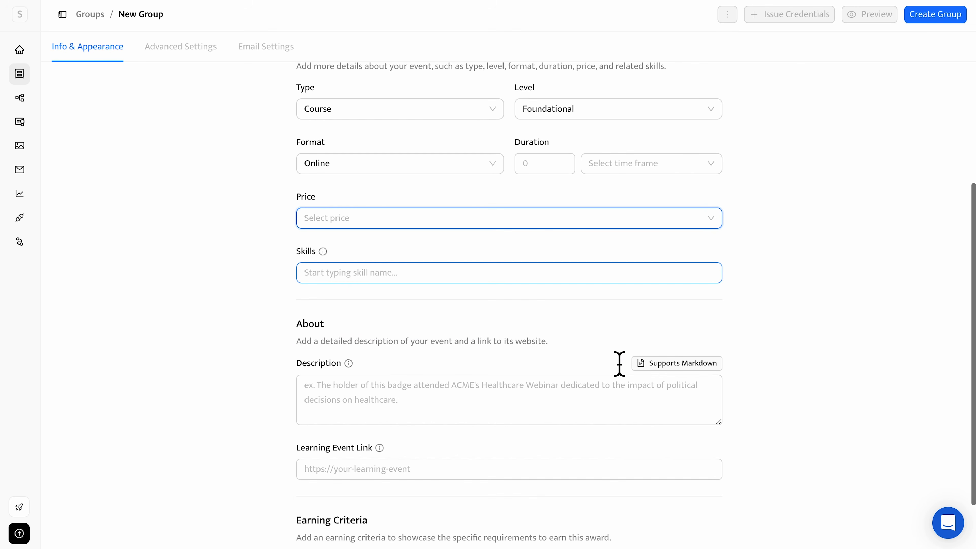
pyautogui.scroll(-2, 619, 364)
pyautogui.click(353, 517)
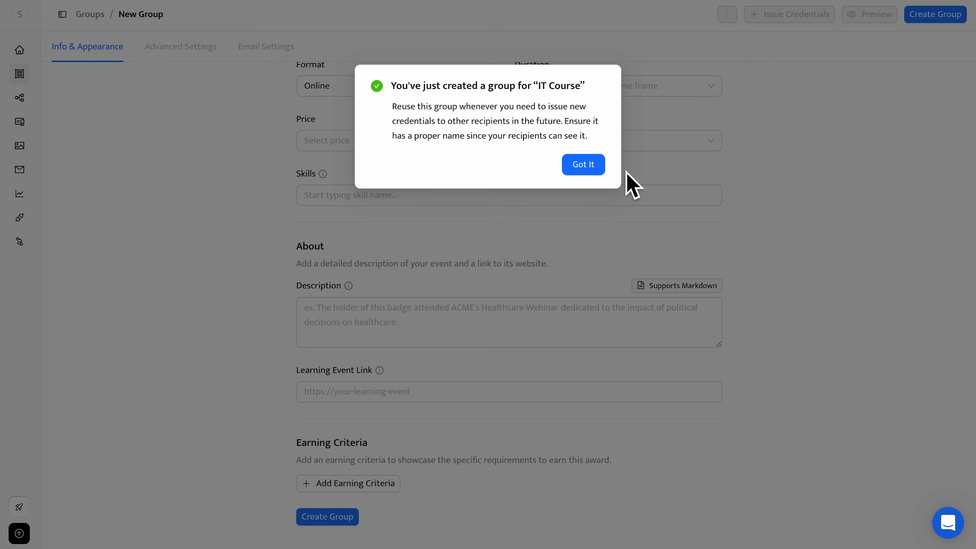
pyautogui.click(588, 167)
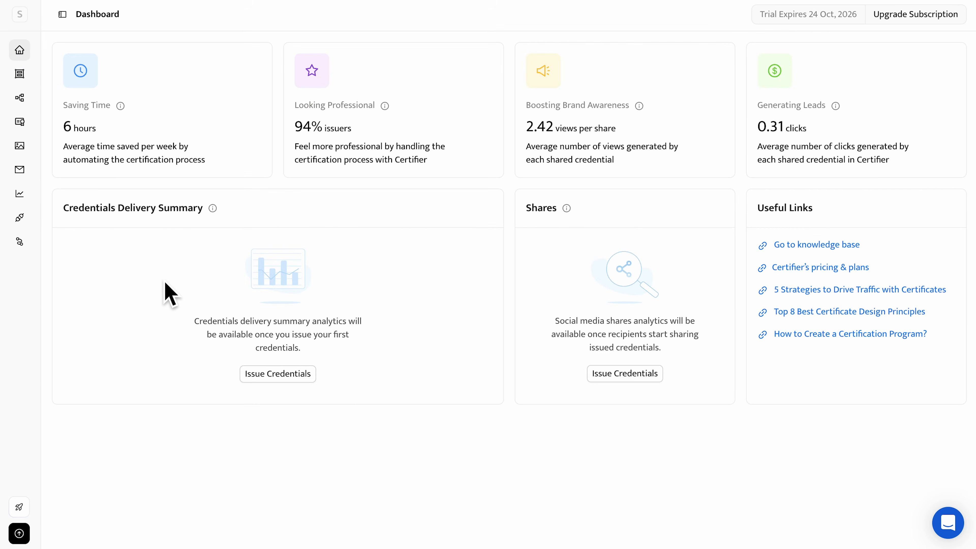
# Start issuing credentials for the IT Course group via spreadsheet upload, confirming the right to use the recipients' personal data.
pyautogui.click(20, 122)
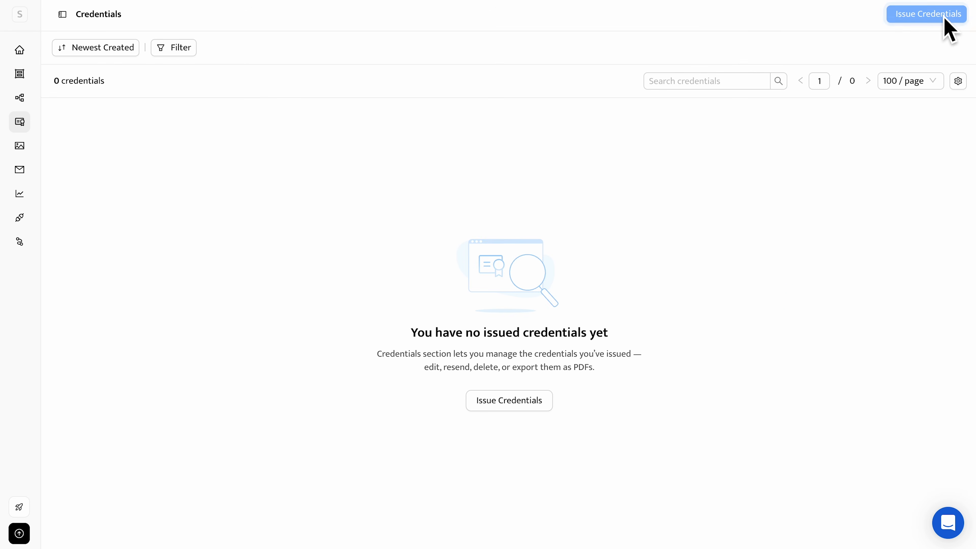
pyautogui.click(942, 16)
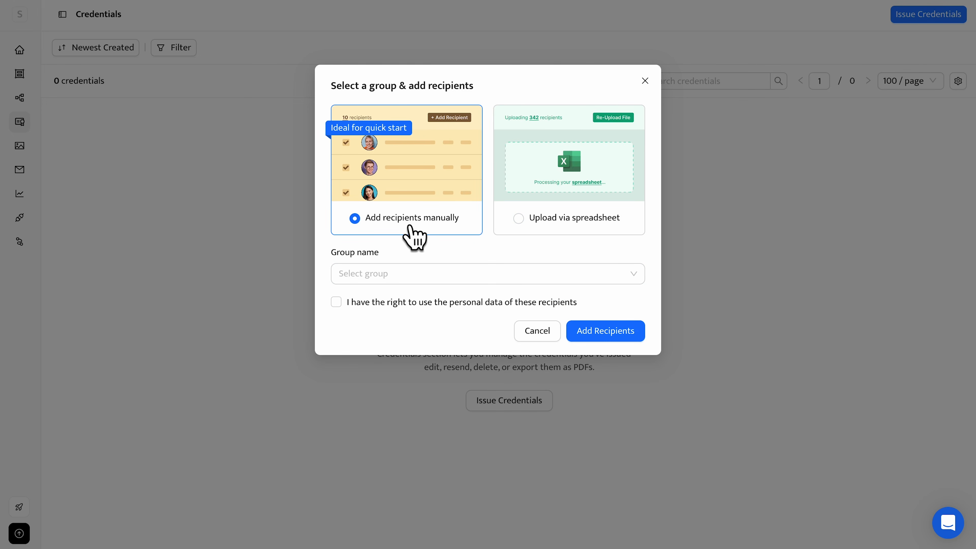
pyautogui.click(560, 239)
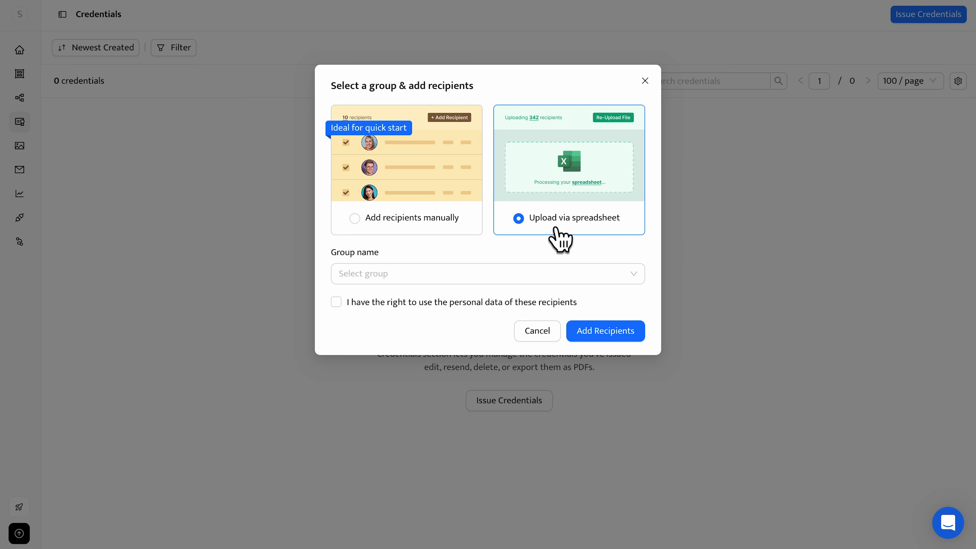
pyautogui.click(471, 280)
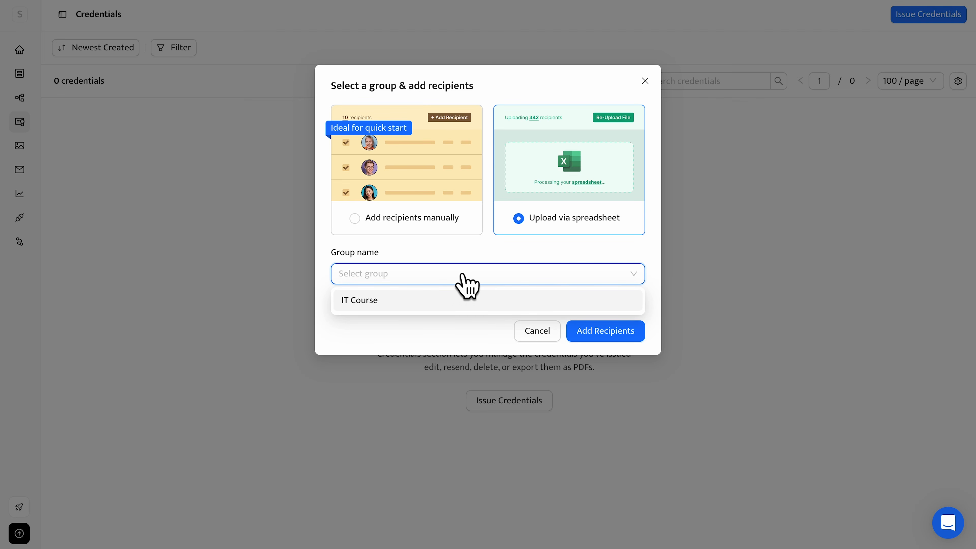
pyautogui.click(433, 306)
pyautogui.click(429, 303)
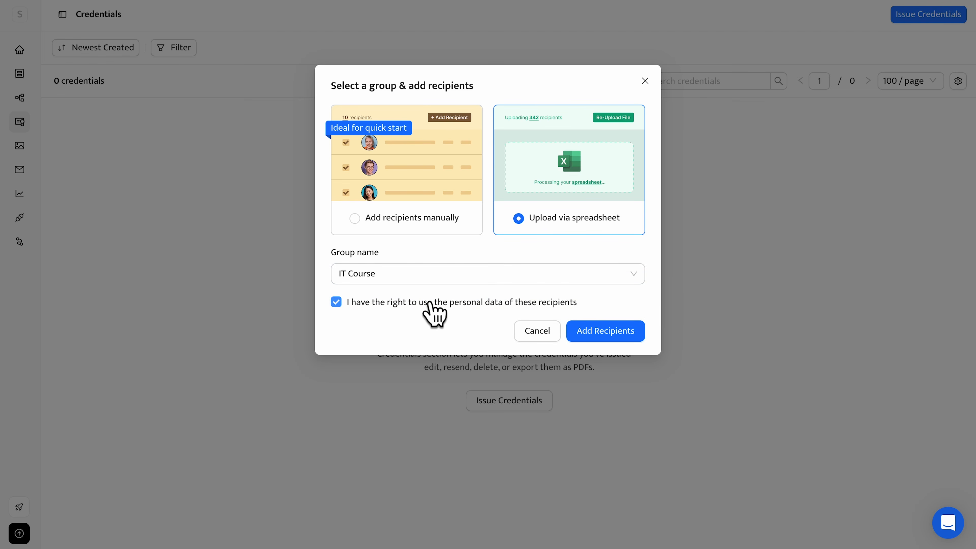
pyautogui.click(600, 335)
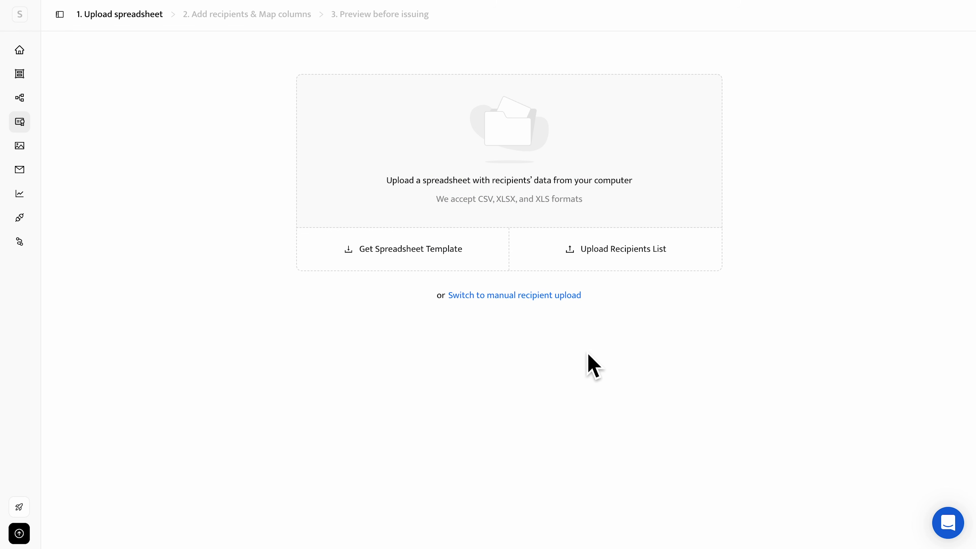
# Upload the recipients list and map its Name and Email columns to [recipient.name] and [recipient.email].
pyautogui.click(580, 260)
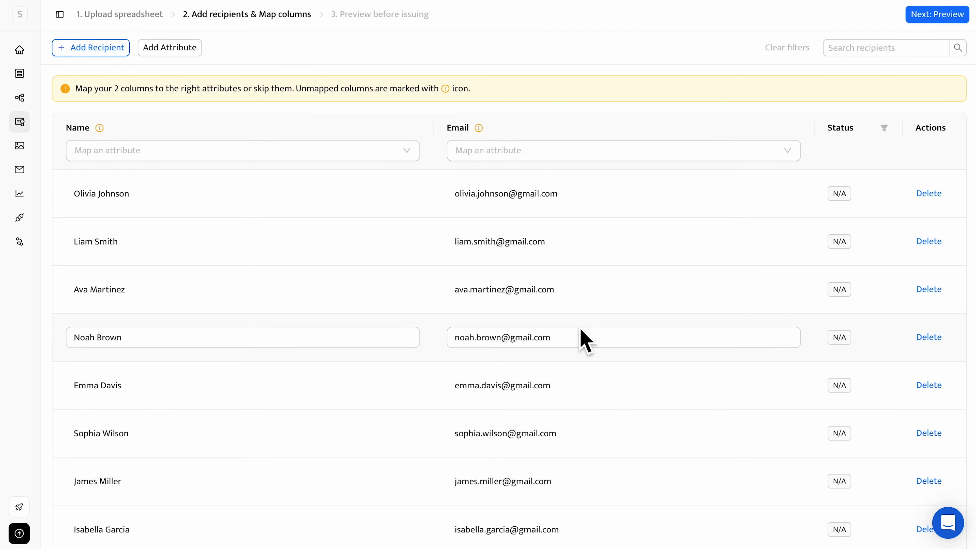
pyautogui.scroll(-3, 582, 338)
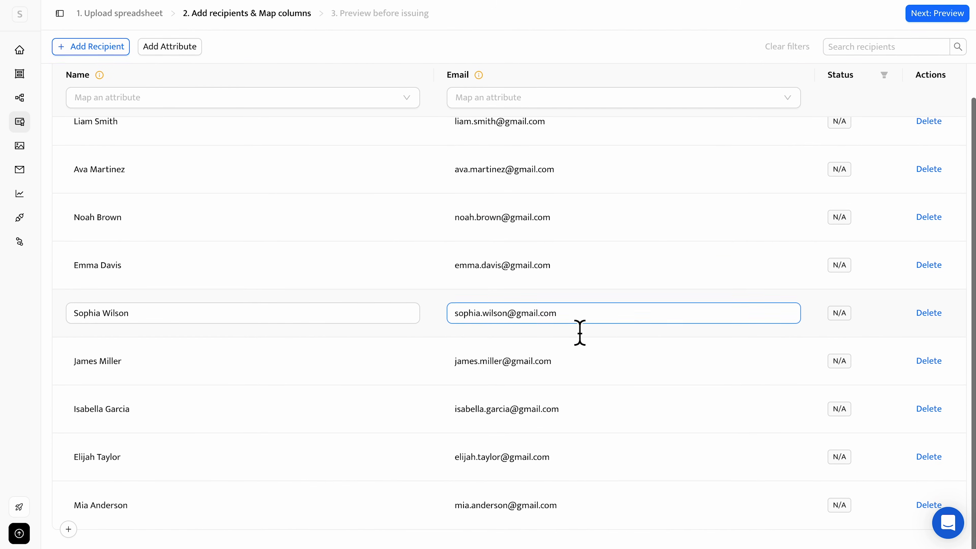
pyautogui.scroll(3, 580, 332)
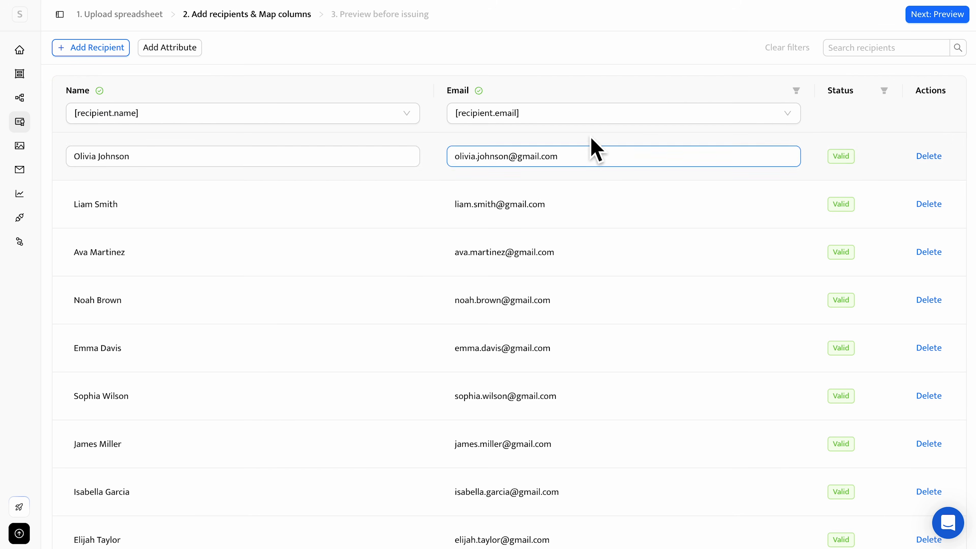
# Preview the IT Course certificate for the second, third and fourth recipients on the list before issuing.
pyautogui.click(919, 23)
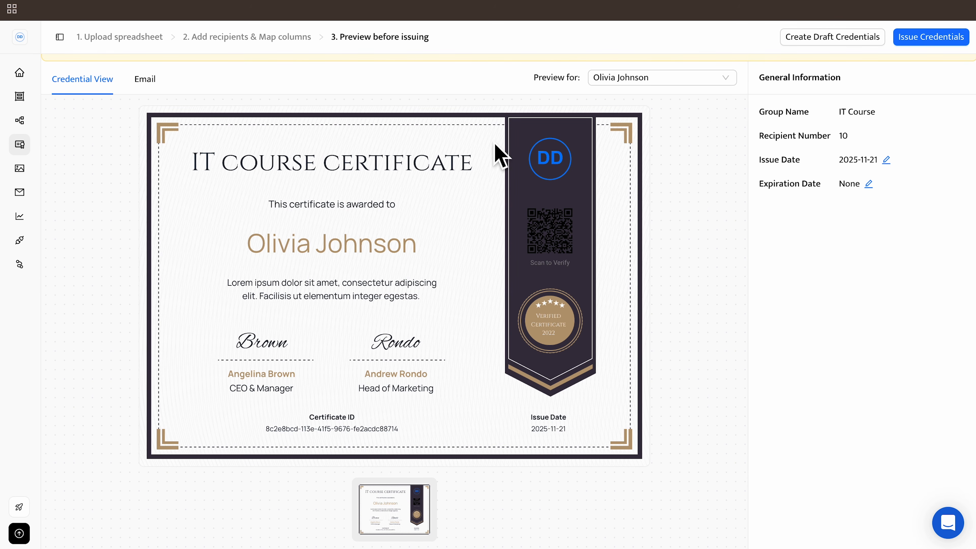
pyautogui.click(637, 79)
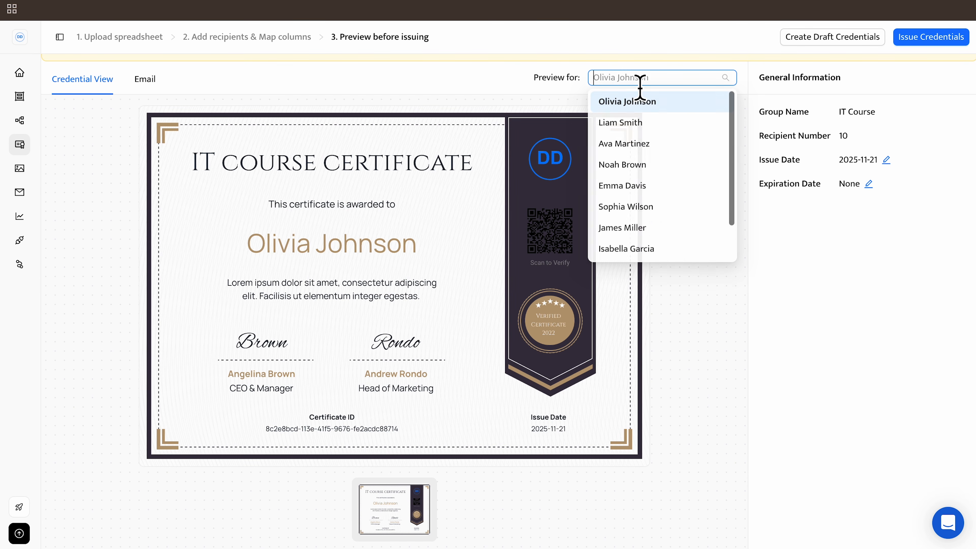
pyautogui.click(641, 123)
pyautogui.click(682, 78)
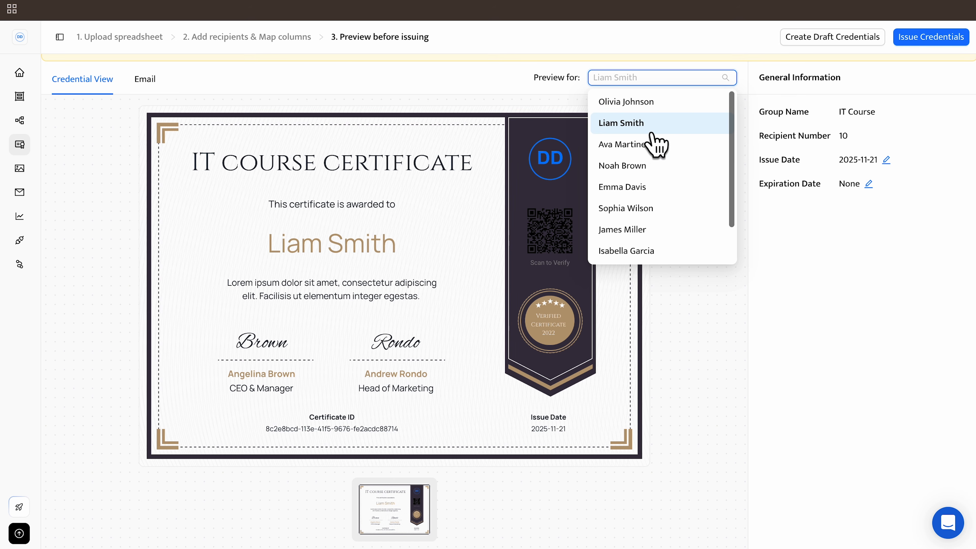
pyautogui.click(655, 145)
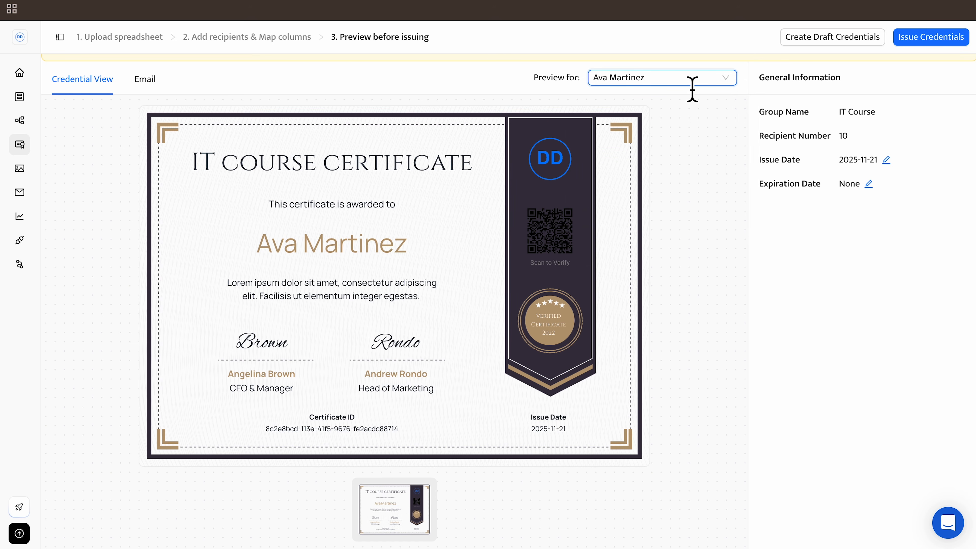
pyautogui.click(693, 79)
pyautogui.click(656, 164)
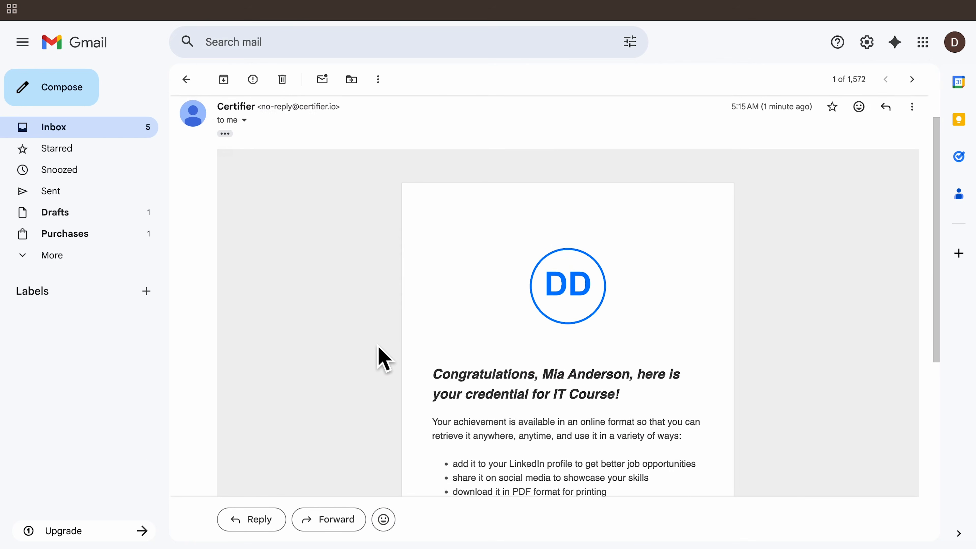
# Switch to Gmail, read the credential delivery email and open the recipient's credential from it.
pyautogui.scroll(-3, 380, 356)
pyautogui.scroll(-1, 380, 356)
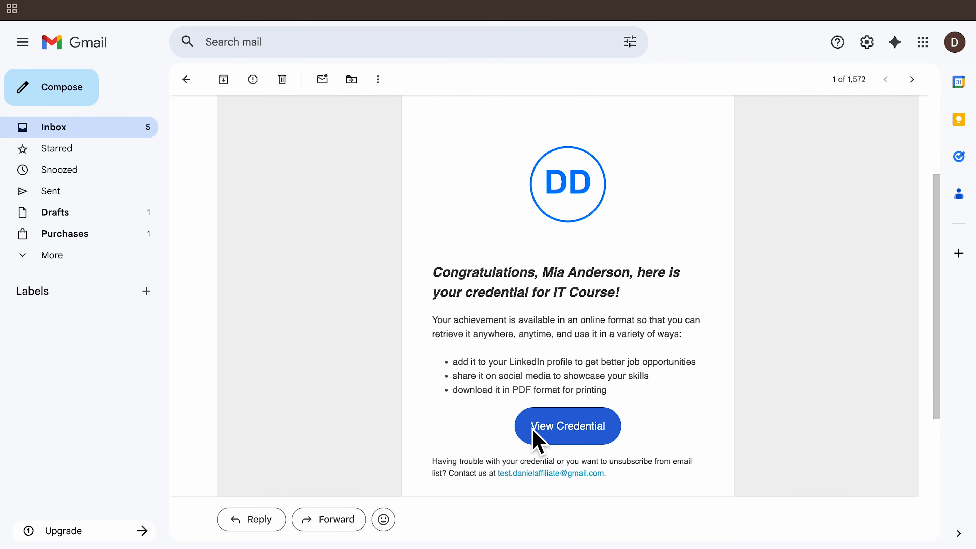
pyautogui.click(577, 427)
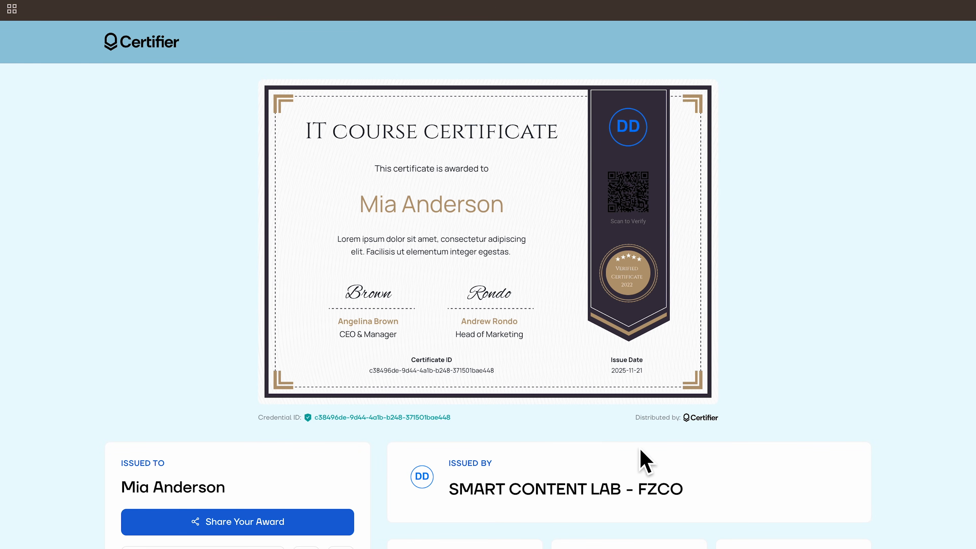
# Examine the issued credential page and a sample program credential's recipient, issuer, verification and program details.
pyautogui.scroll(-2, 800, 402)
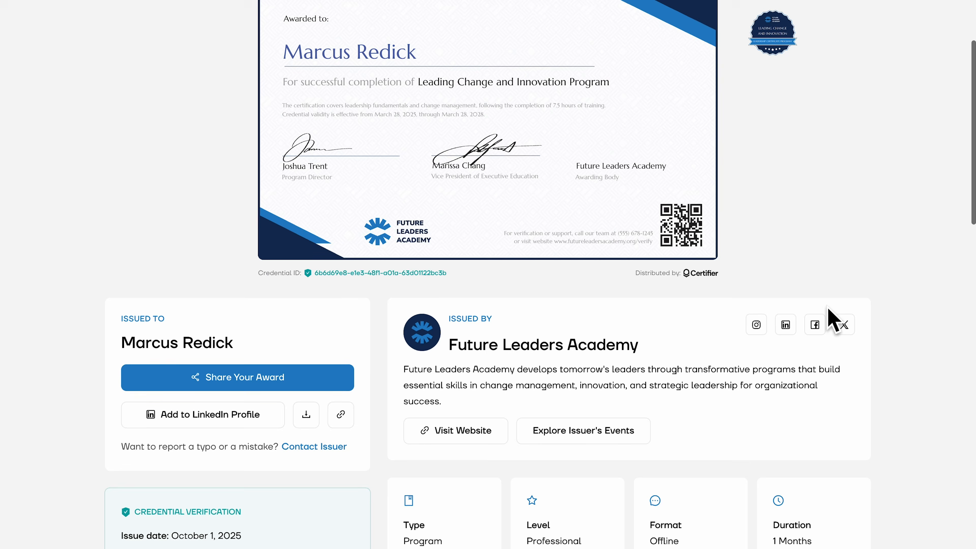
pyautogui.scroll(-2, 830, 315)
pyautogui.scroll(-3, 830, 315)
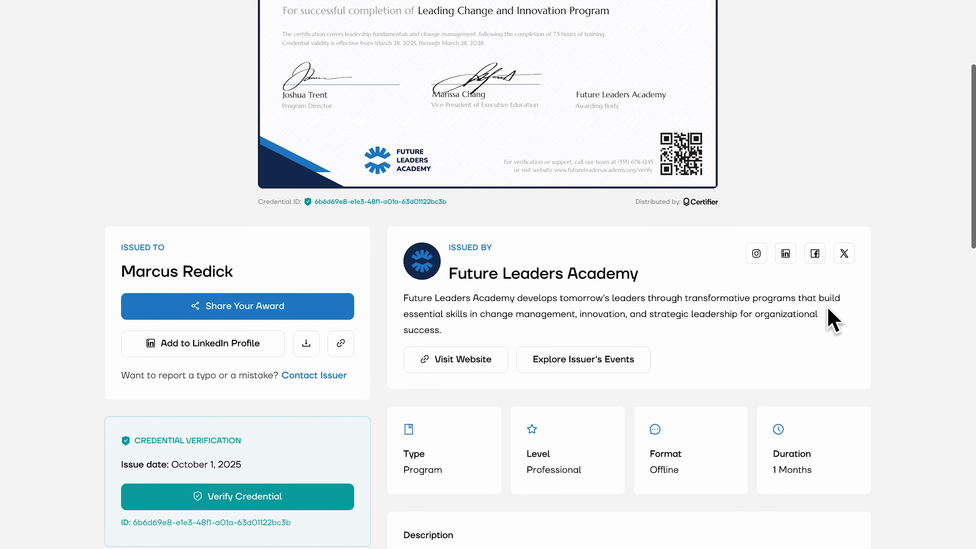